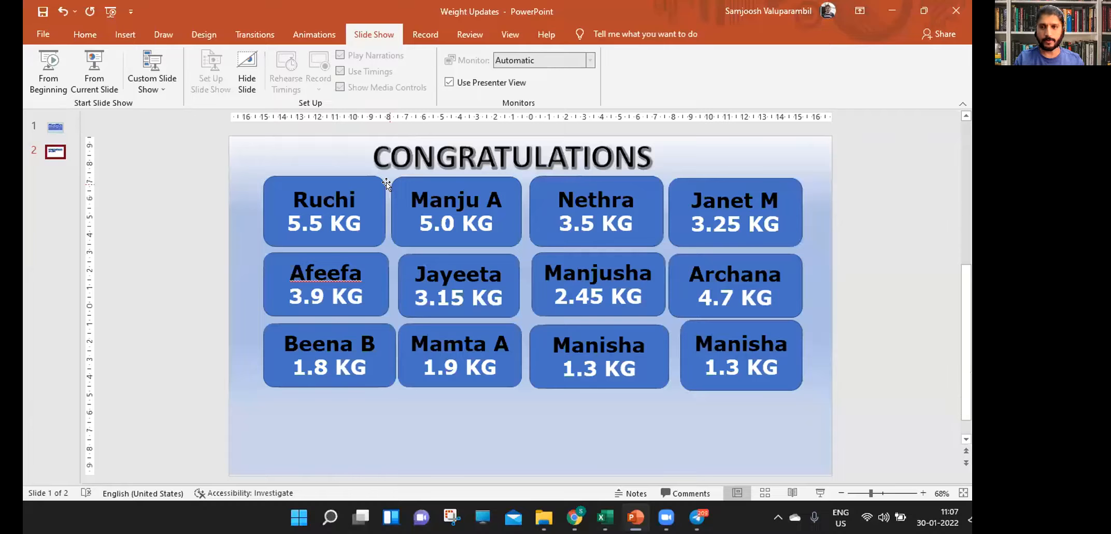
Select the Slide 1 thumbnail showing the CONGRATULATIONS weight-loss tiles
click(55, 130)
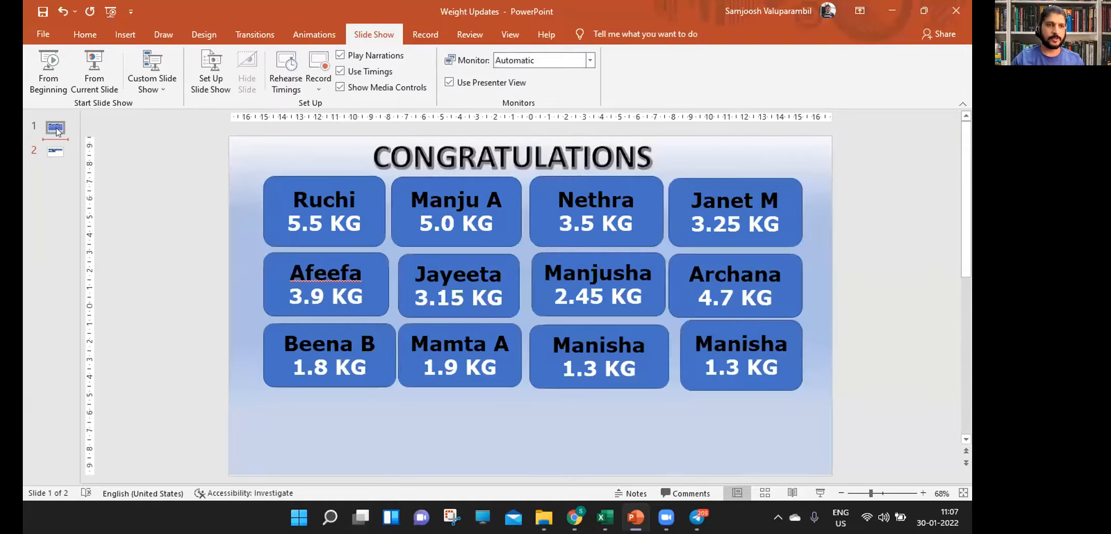